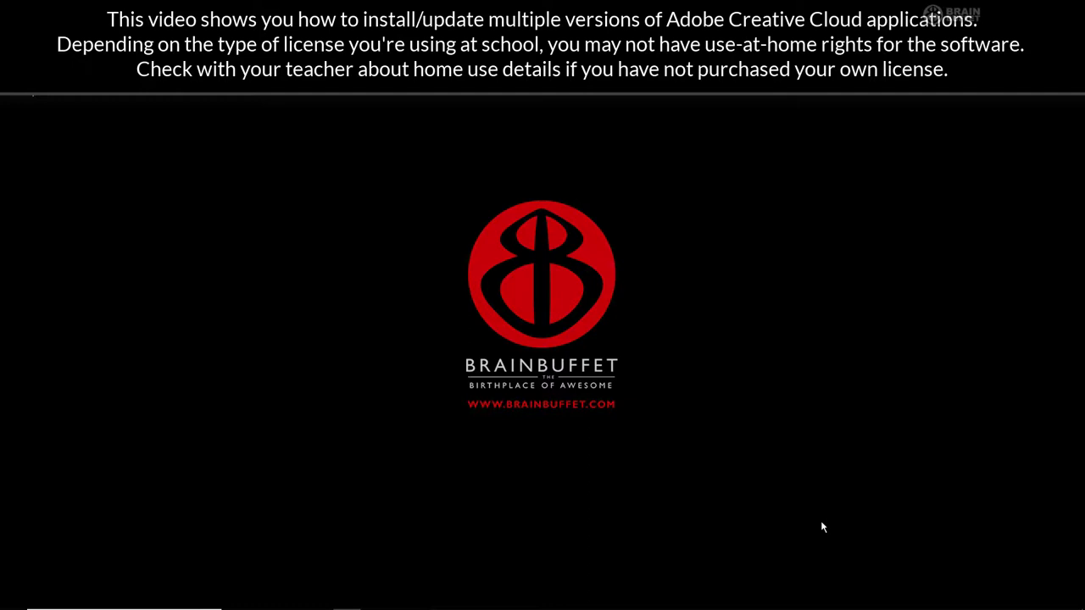
Step: Find Adobe Creative Cloud by searching 'creative' in Windows search, and launch it
mouse_move(348, 607)
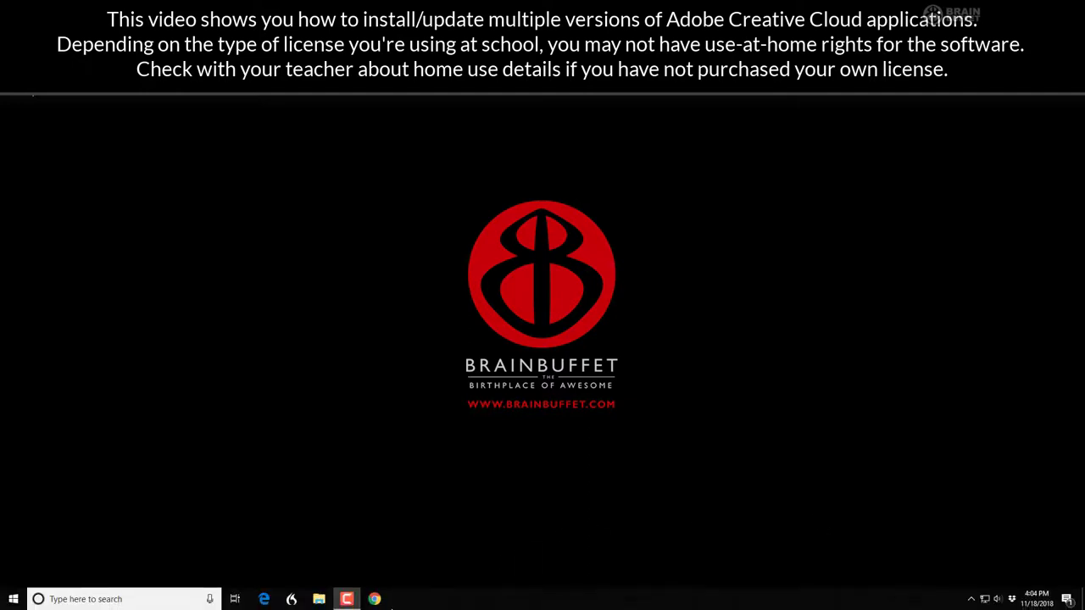
left_click(126, 599)
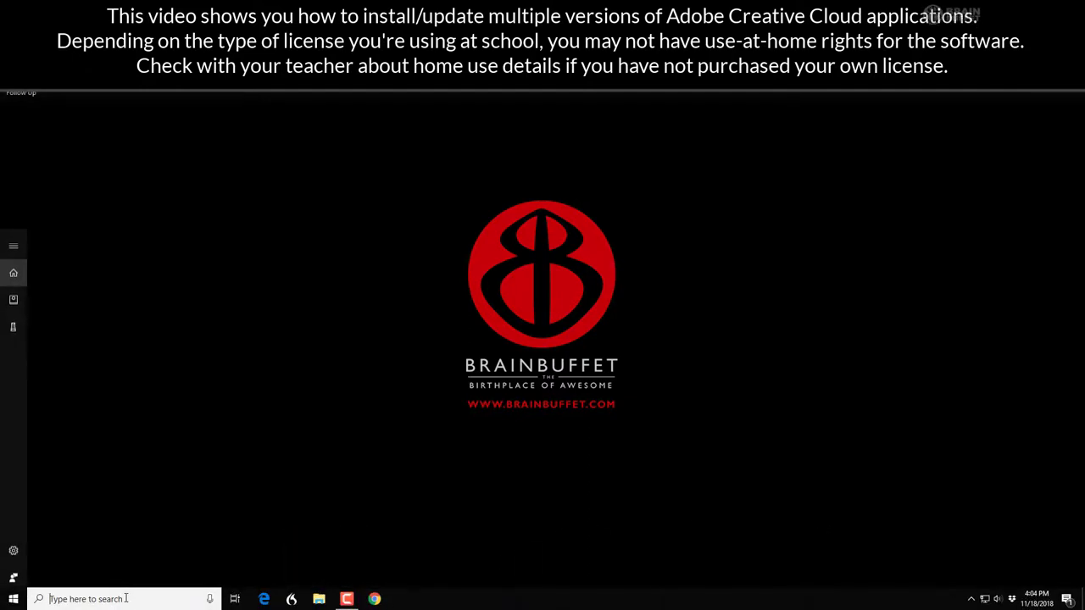
type("creative")
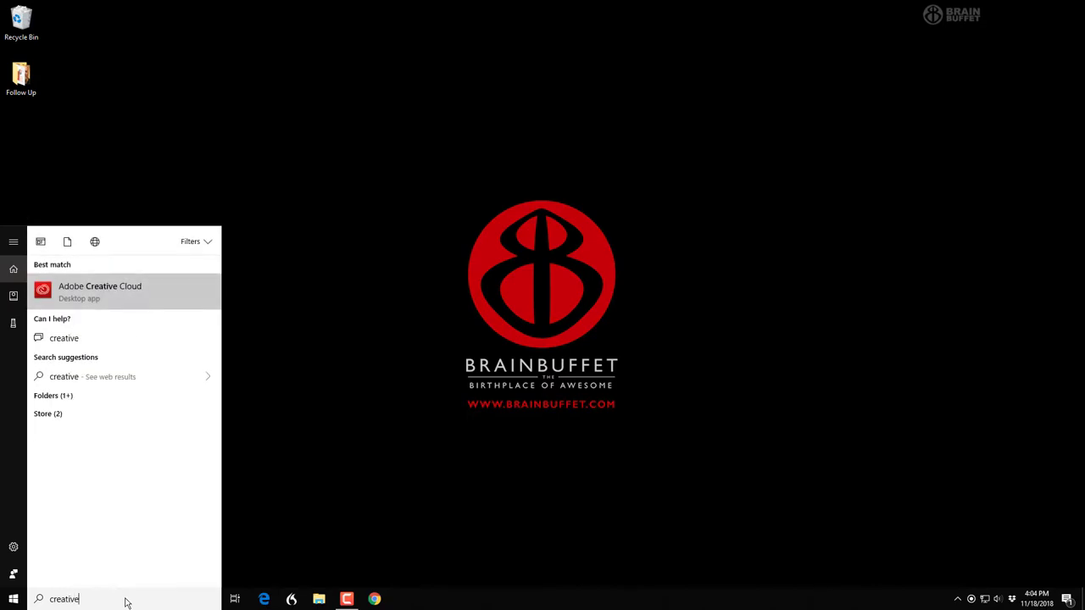
left_click(164, 290)
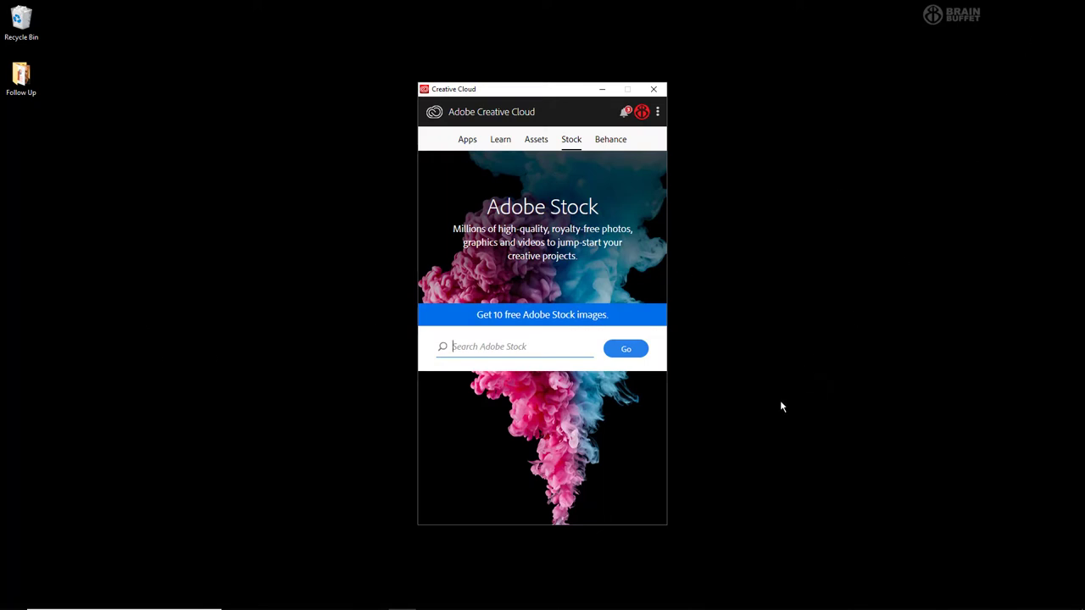
Step: Show the Apps list and expand Photoshop CC to reveal versions 20.0.1 and 19.1.7
left_click(468, 141)
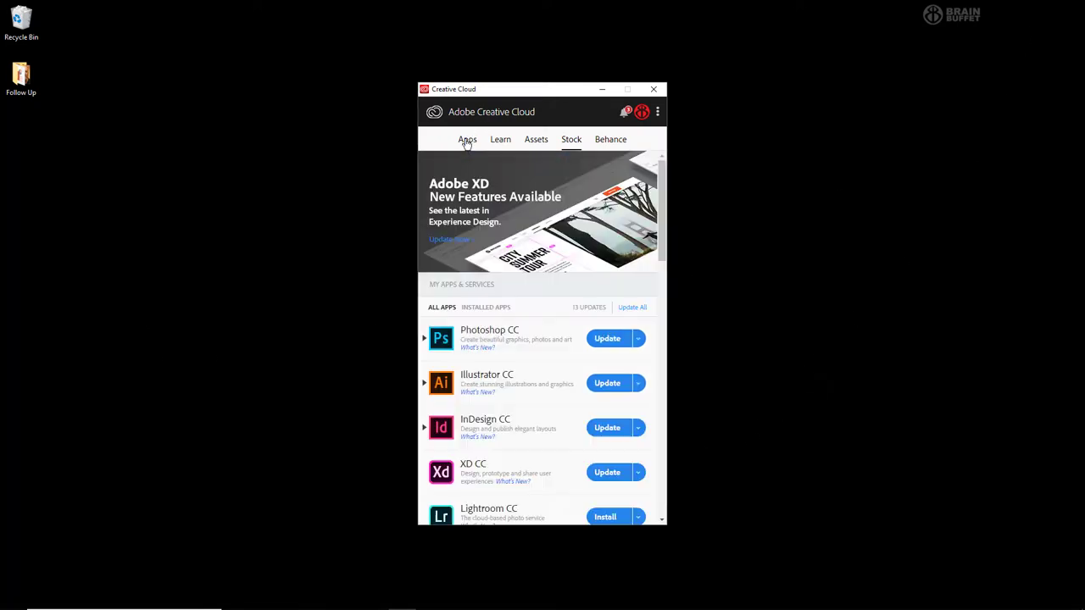
left_click_drag(494, 88, 894, 46)
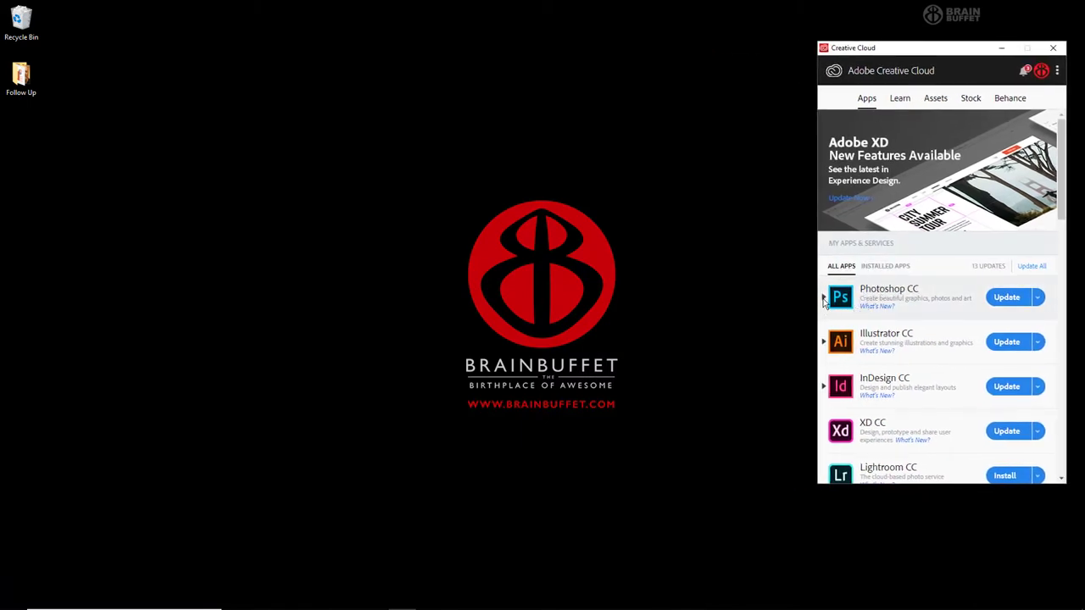
left_click(823, 298)
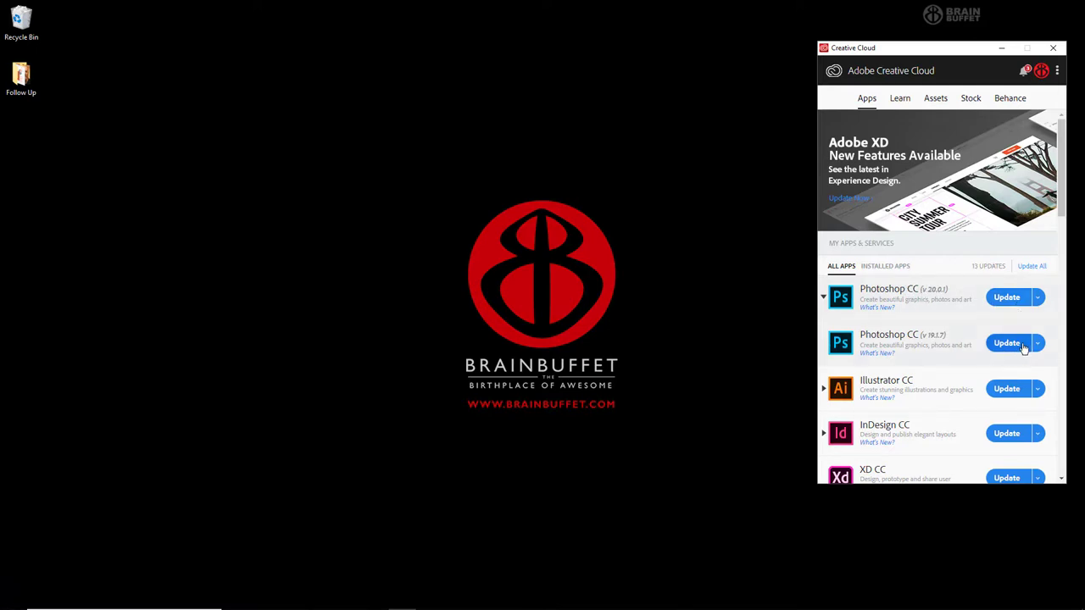
left_click(1038, 298)
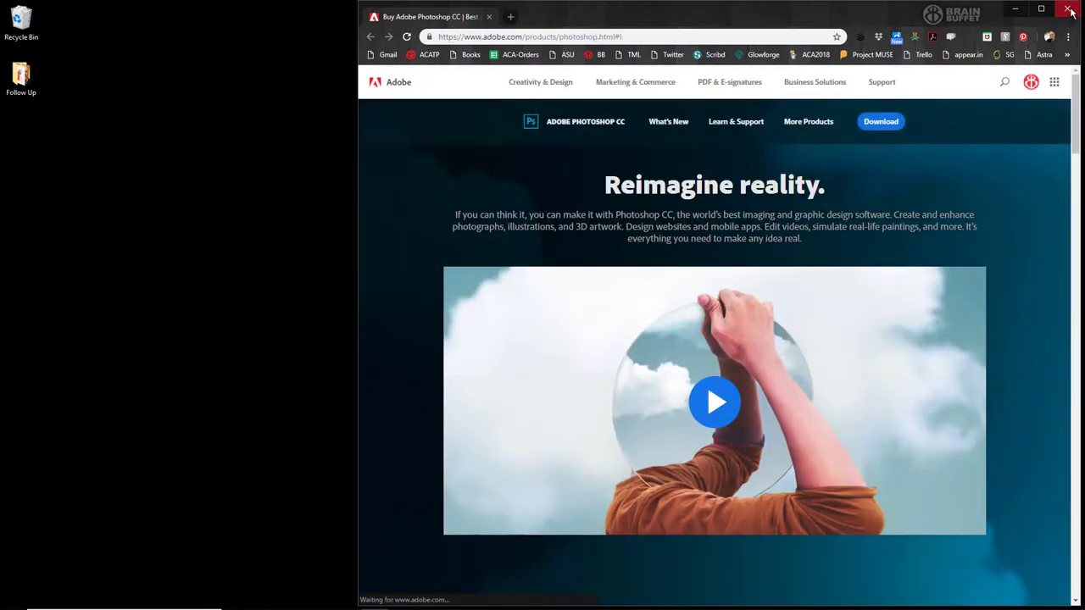
left_click(1068, 11)
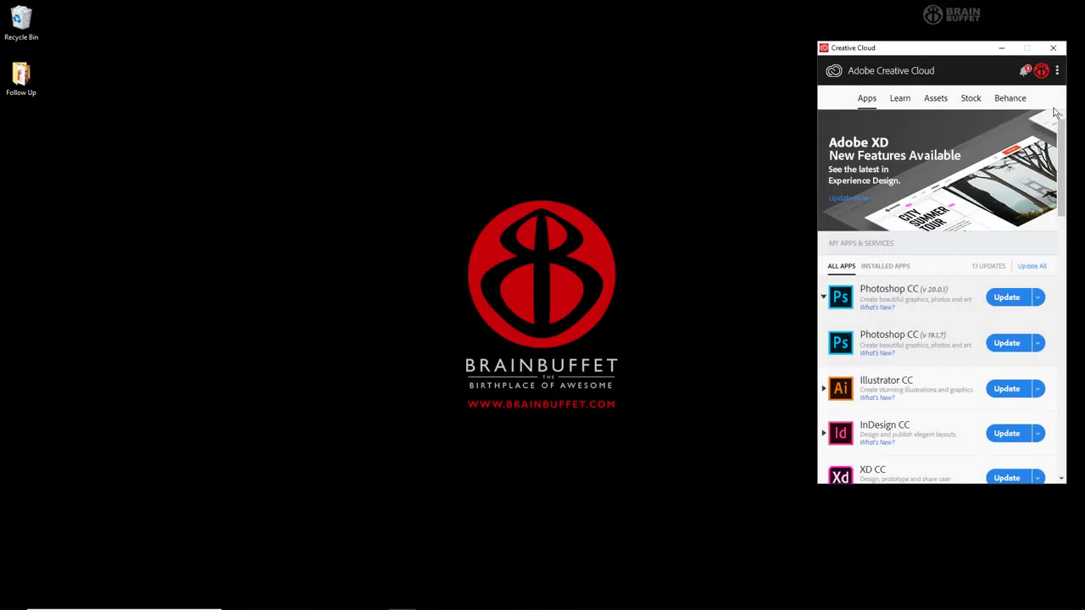
left_click(1037, 298)
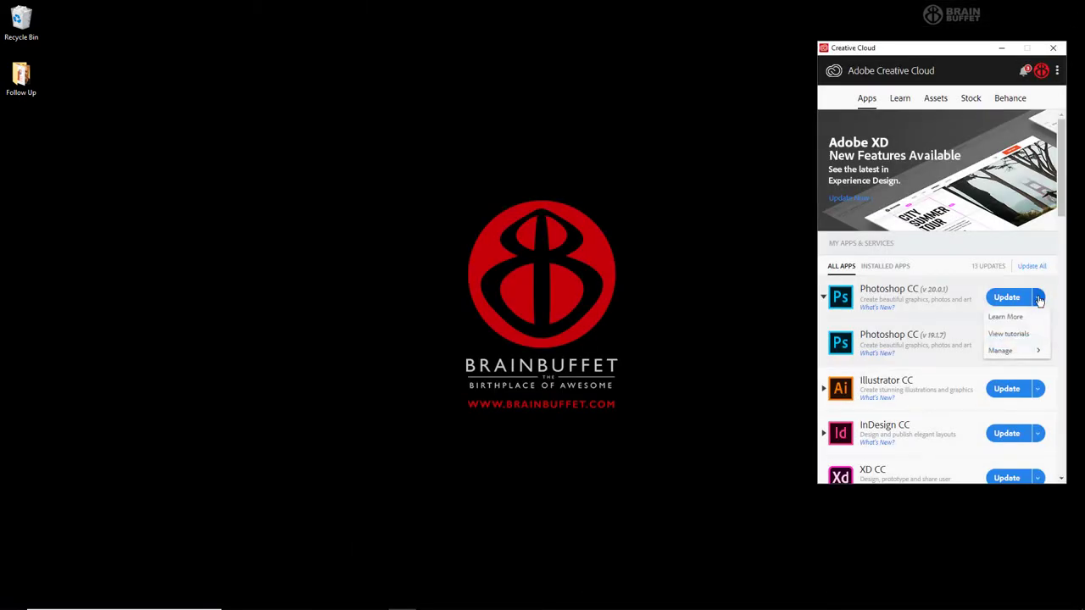
left_click(1031, 355)
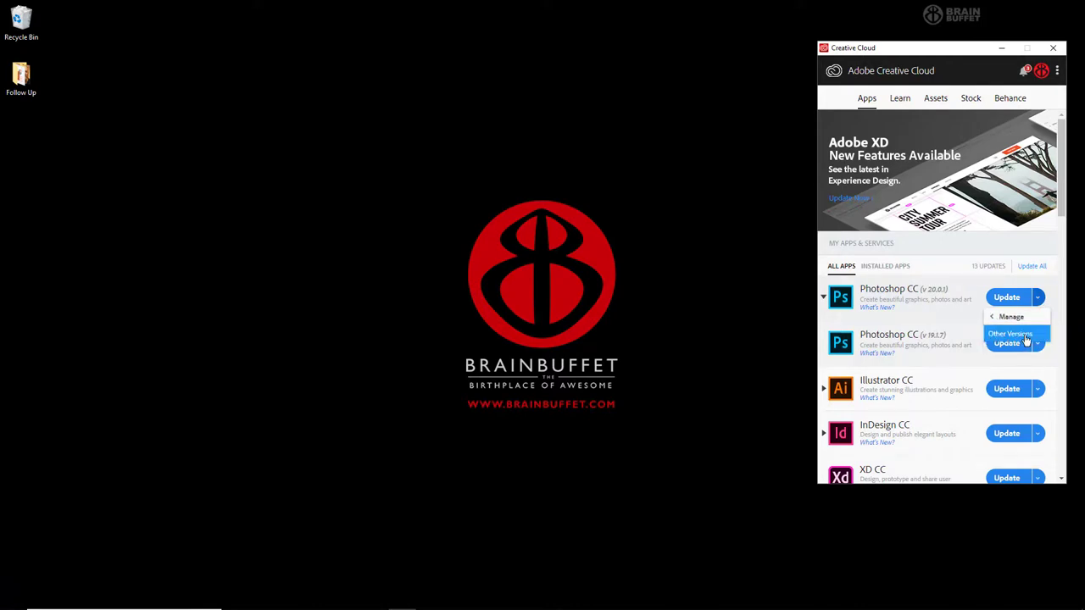
left_click(1026, 337)
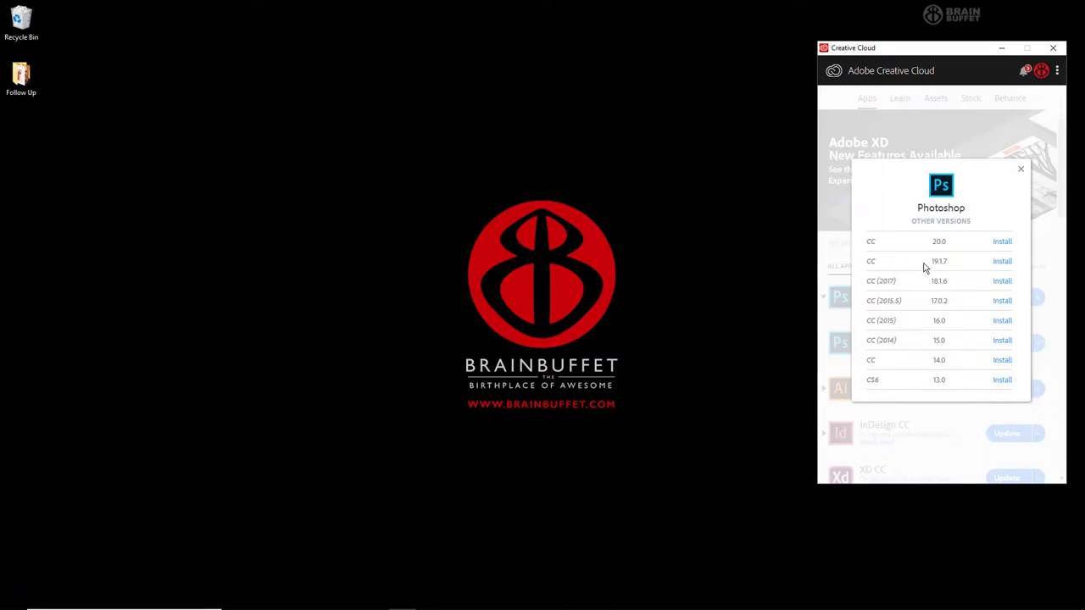
left_click(1021, 169)
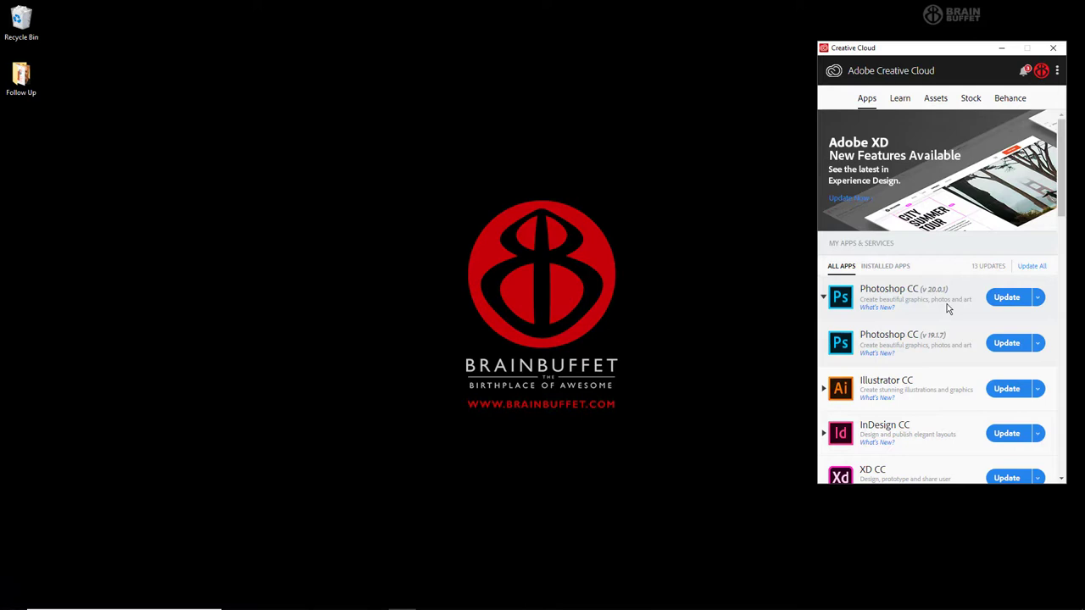
left_click(1038, 298)
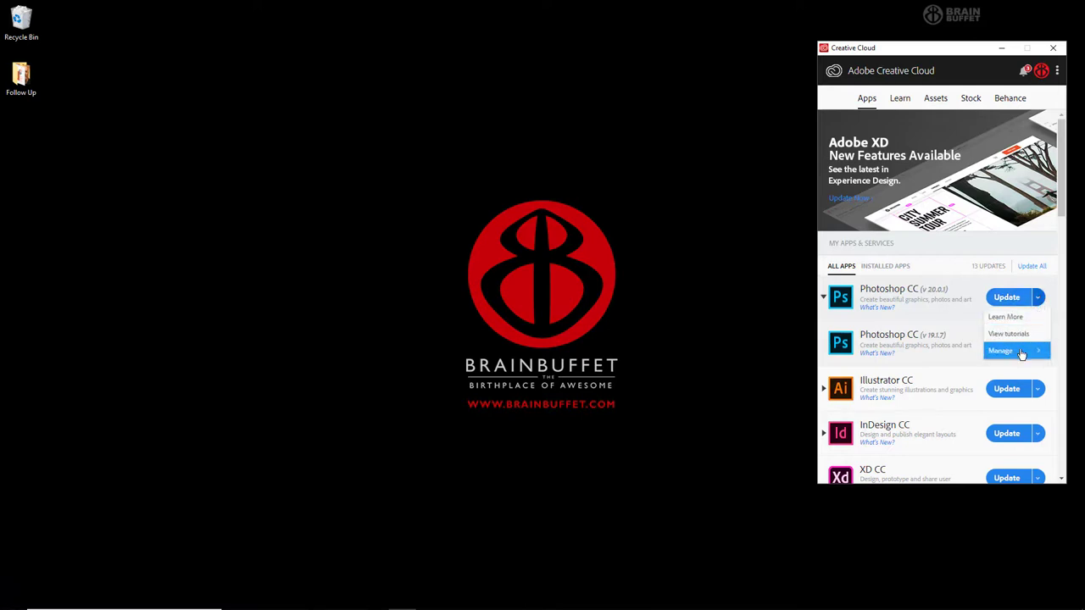
left_click(1021, 352)
left_click(1020, 335)
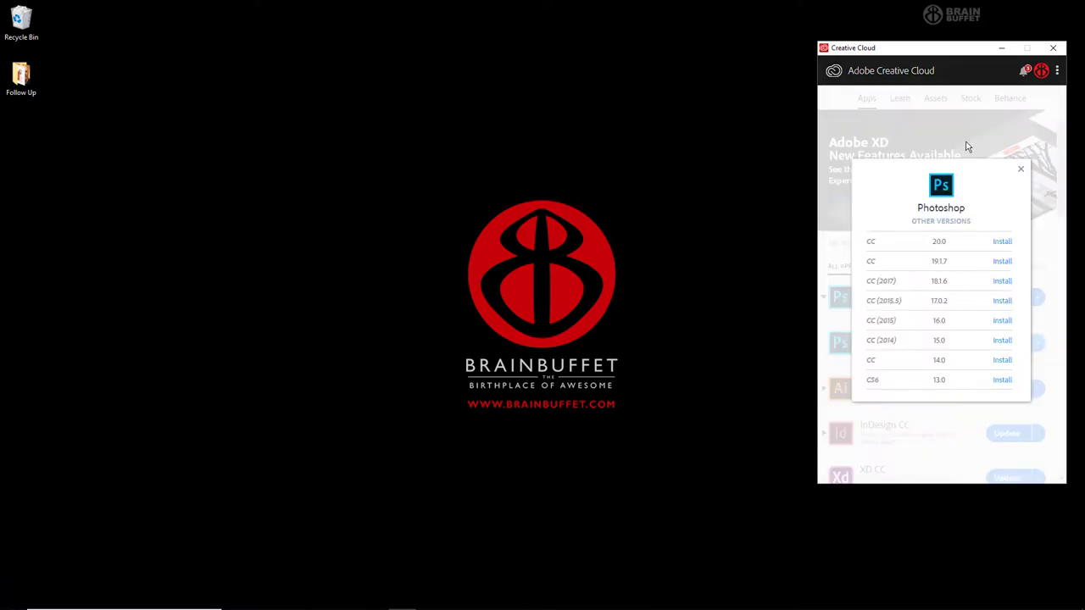
left_click(1021, 174)
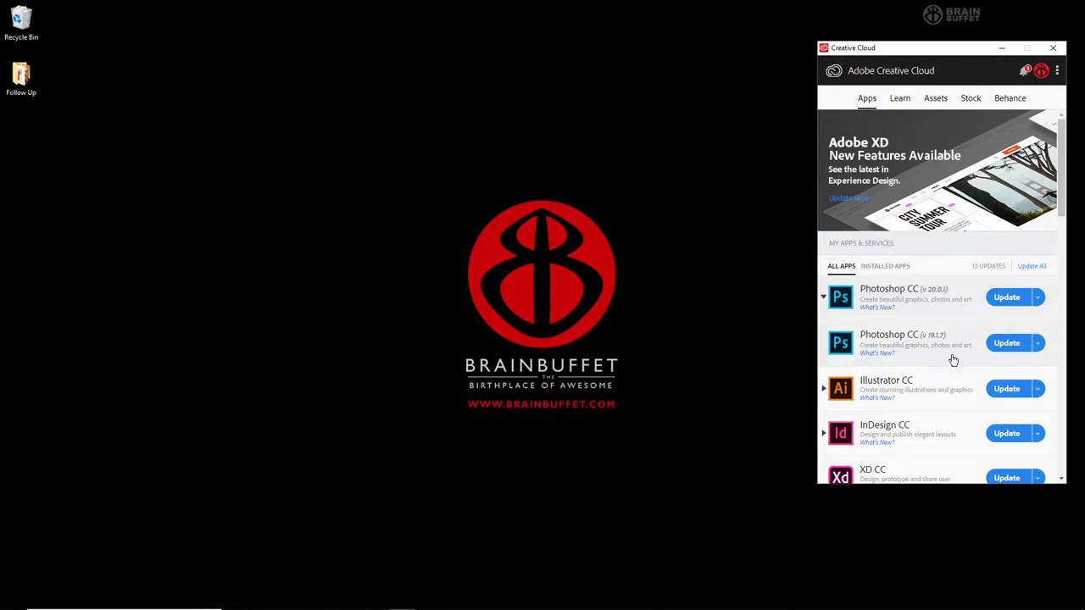
Step: Update Photoshop CC with 'Remove old versions' checked and 'Import previous settings' unchecked
left_click(1014, 303)
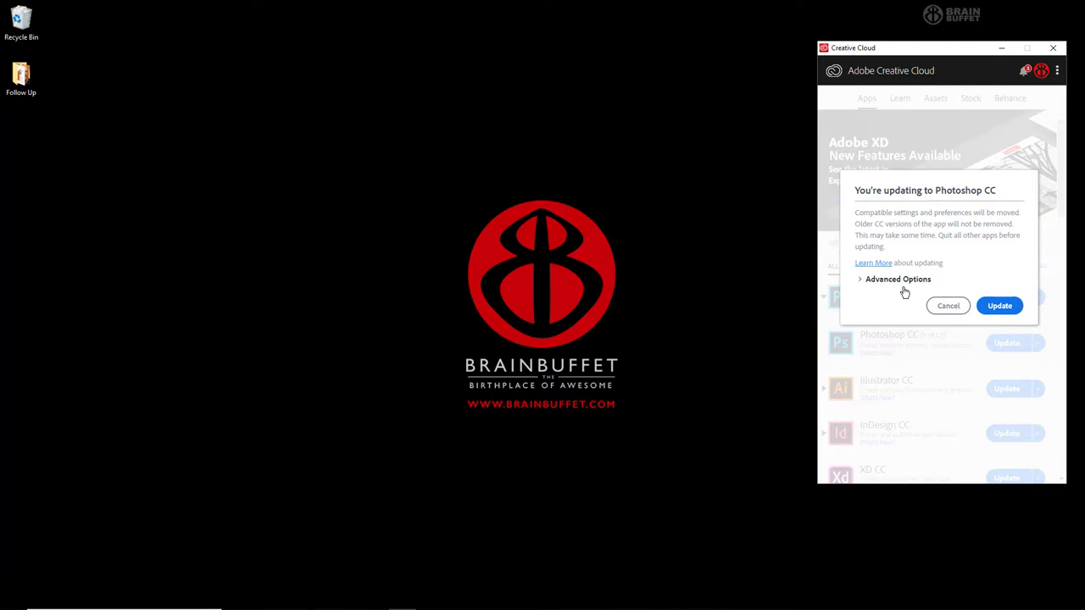
left_click(904, 287)
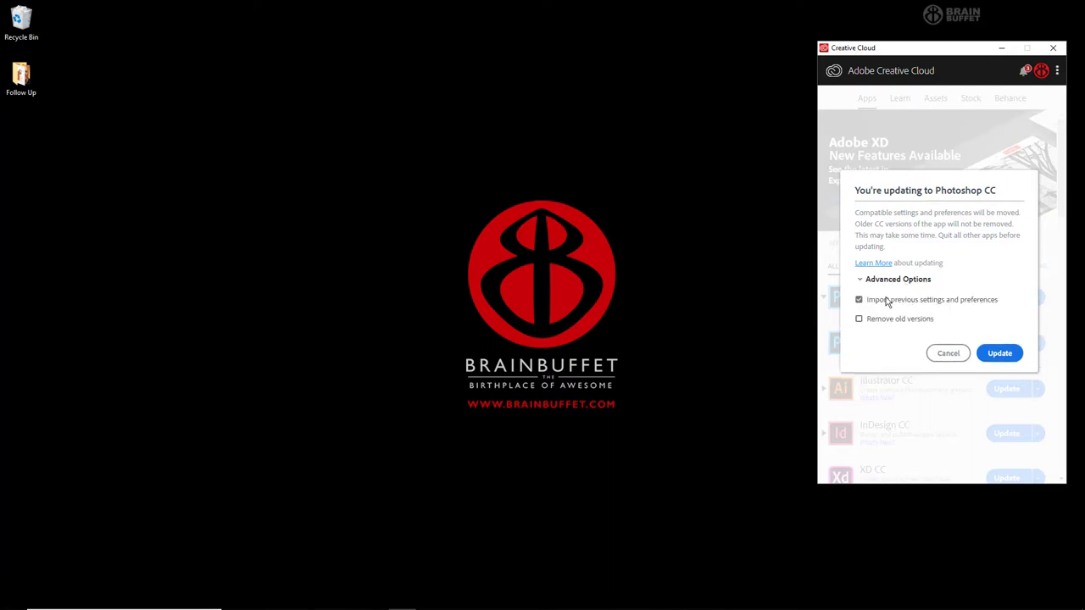
left_click(953, 304)
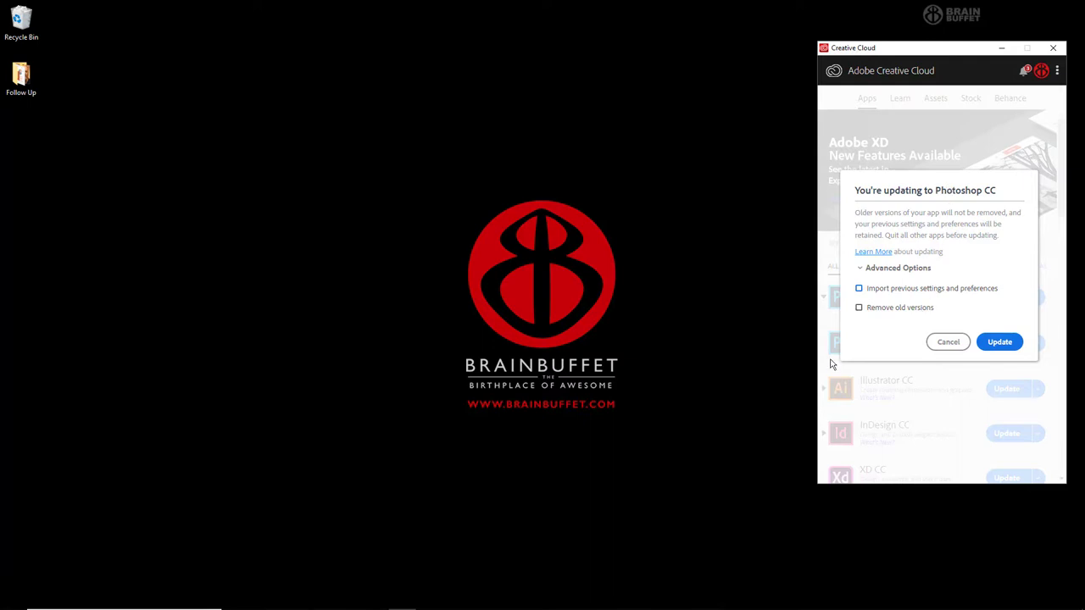
left_click(890, 312)
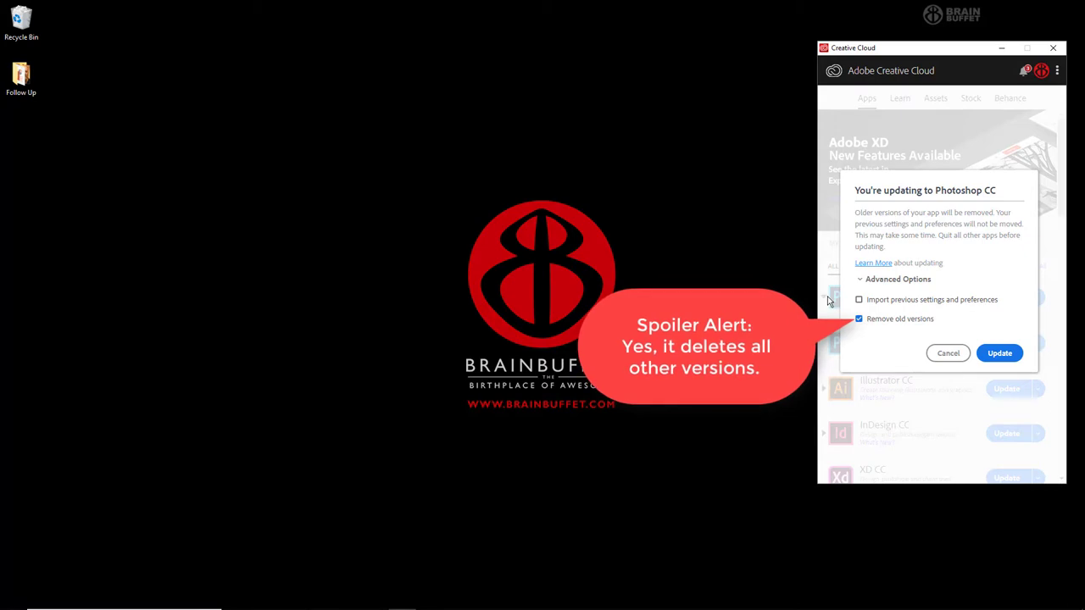
left_click(1002, 354)
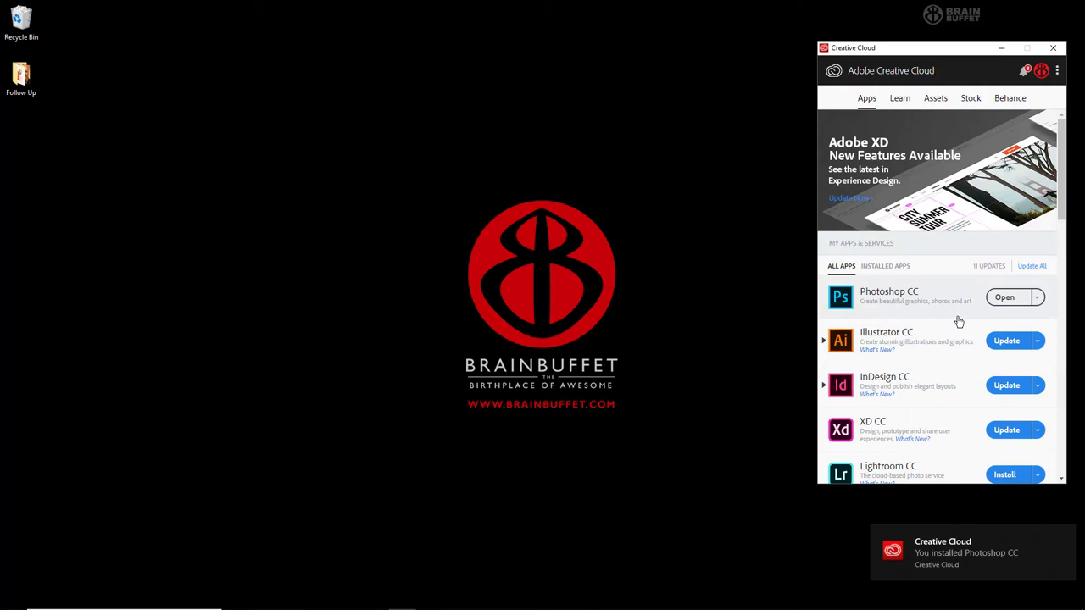
Step: Install Photoshop CC 19.1.7 from the Manage > Other Versions list
left_click(1038, 297)
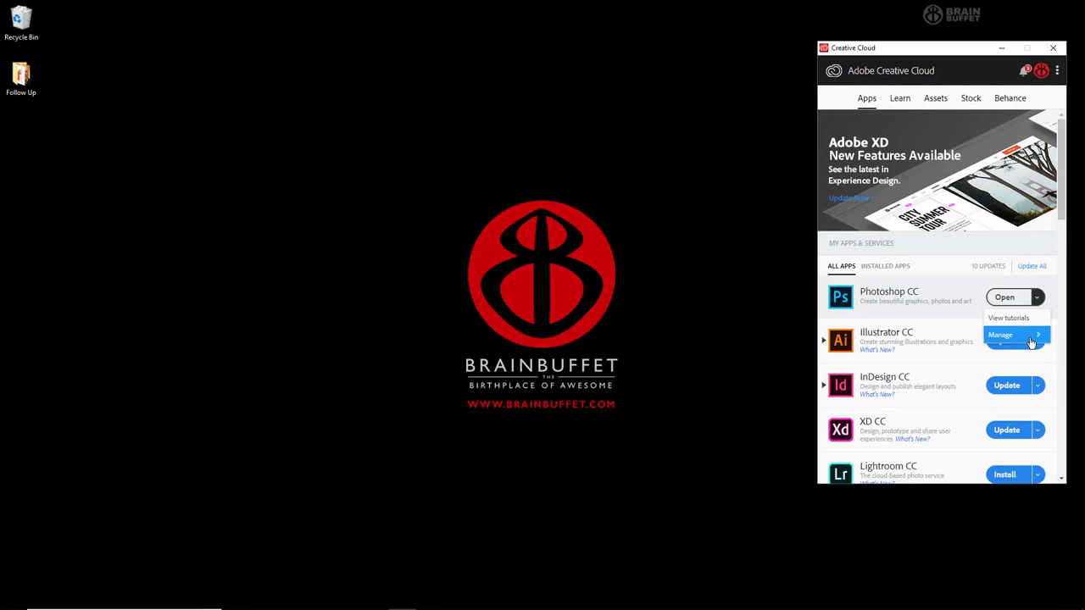
left_click(1032, 340)
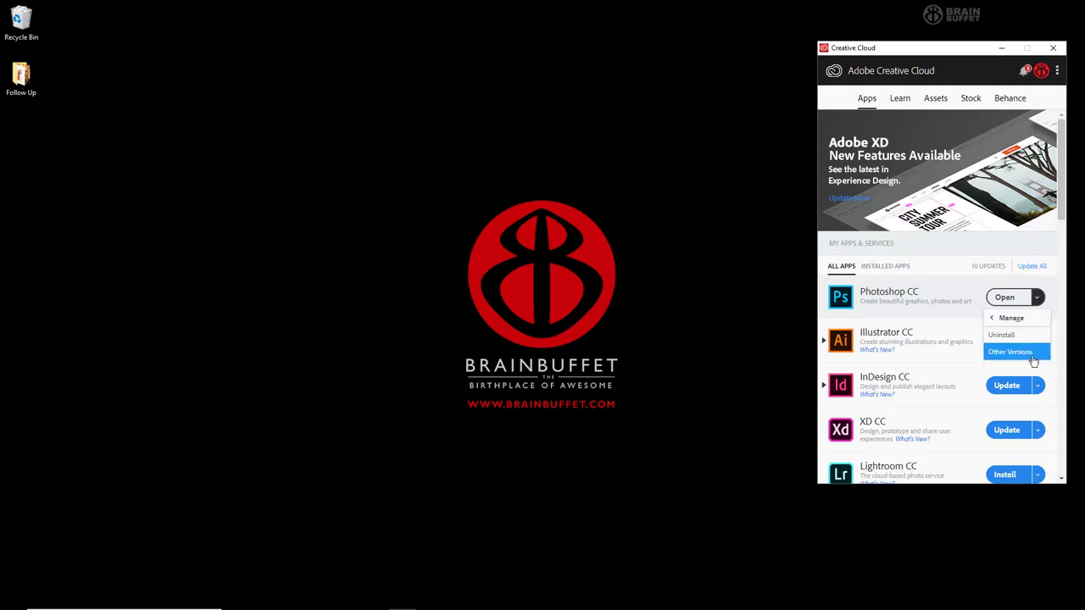
left_click(1033, 353)
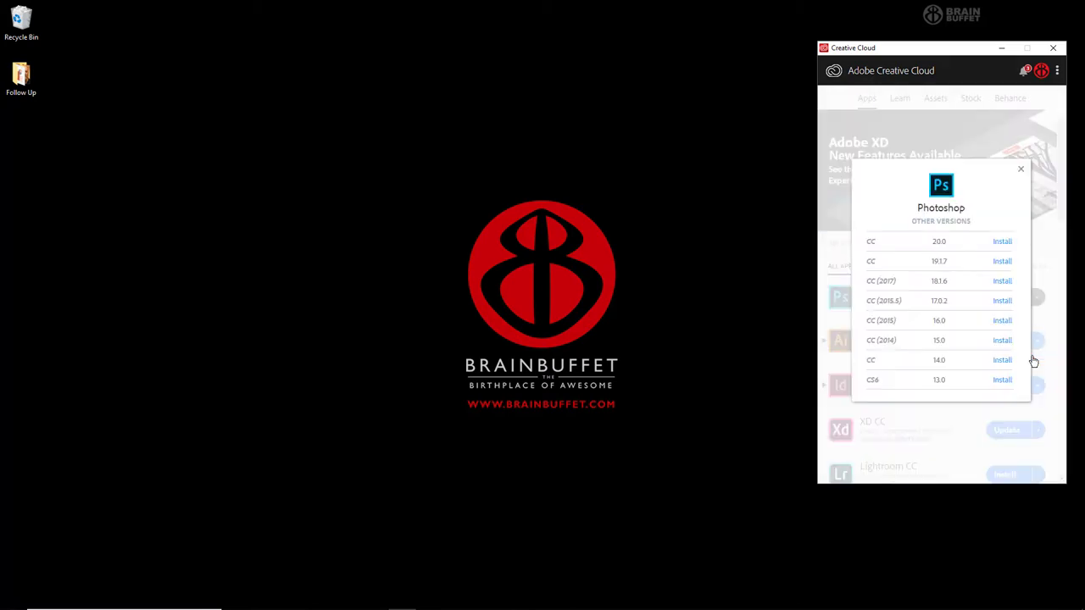
left_click(1009, 266)
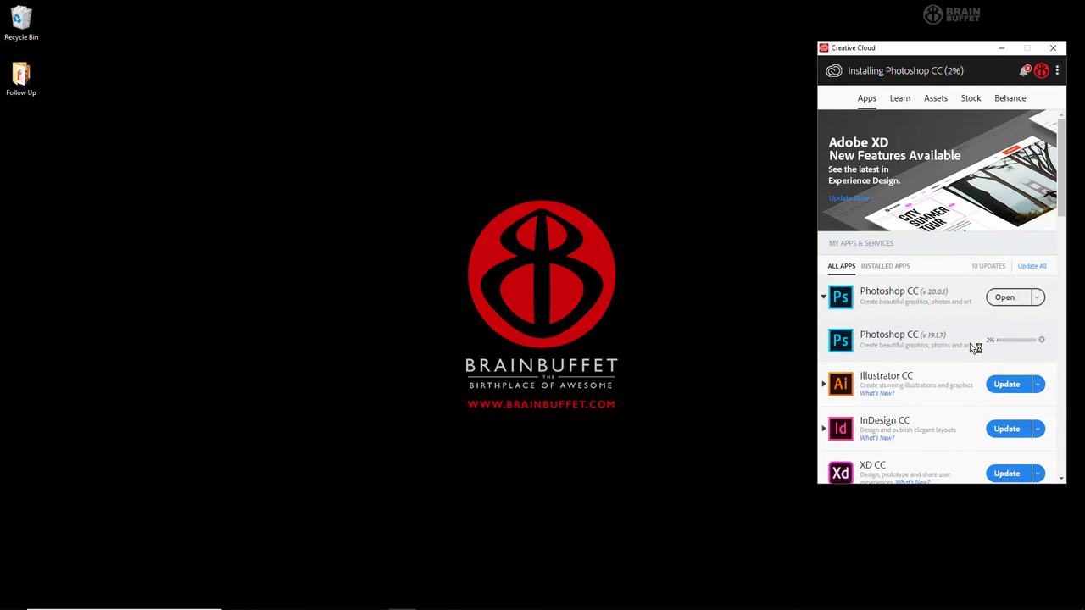
Step: Cancel the in-progress Photoshop CC 19.1.7 installation
left_click(1041, 340)
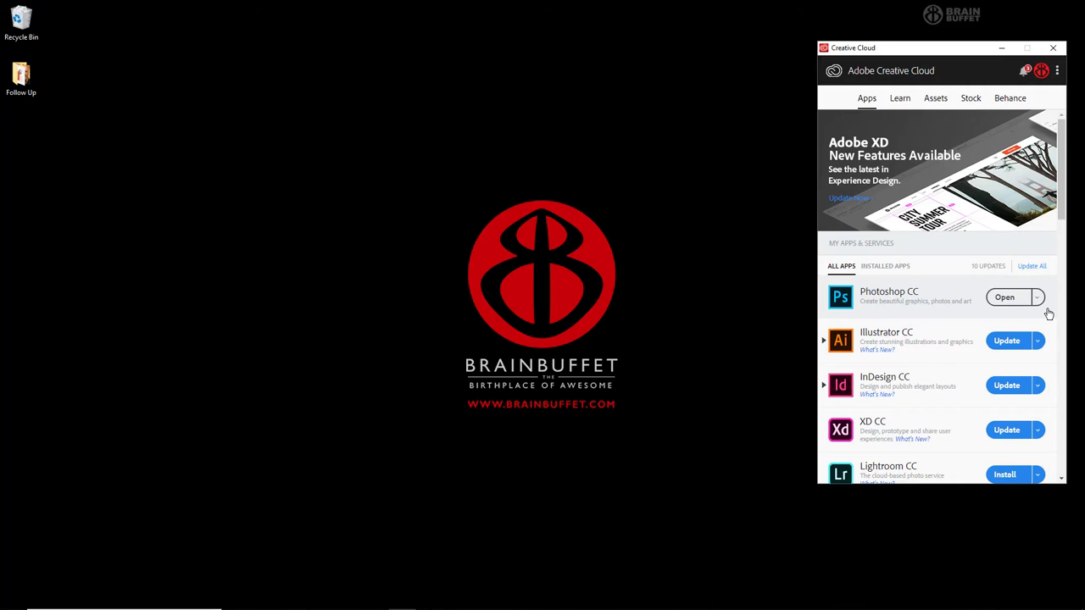
Step: Close Creative Cloud, launch Photoshop CC 2019 via a 'photo' search, and dismiss the undo-shortcuts notice
left_click(1053, 47)
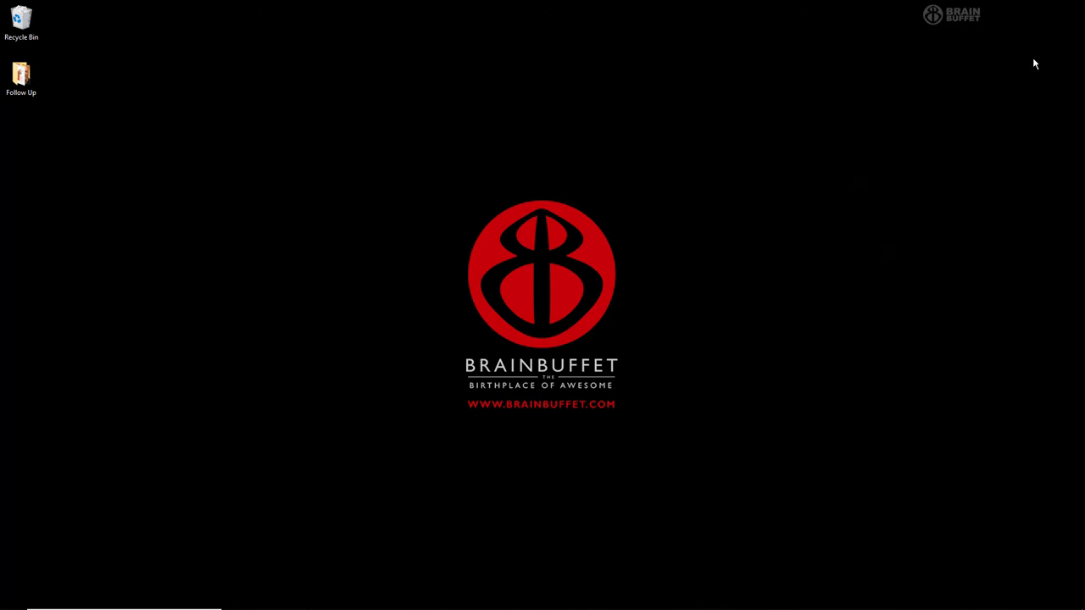
left_click(132, 599)
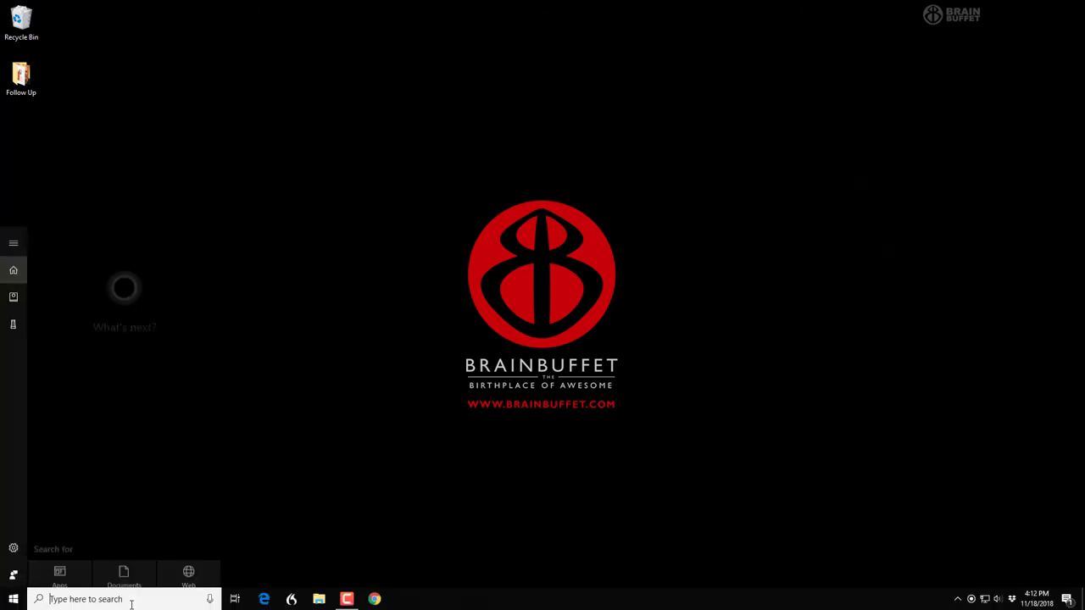
type("photo")
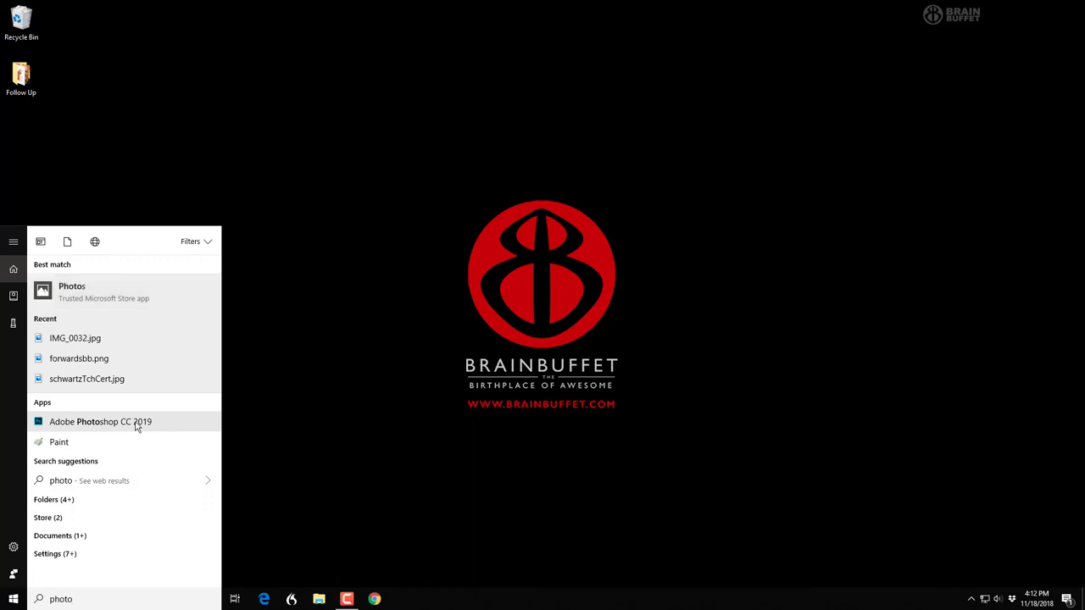
left_click(137, 426)
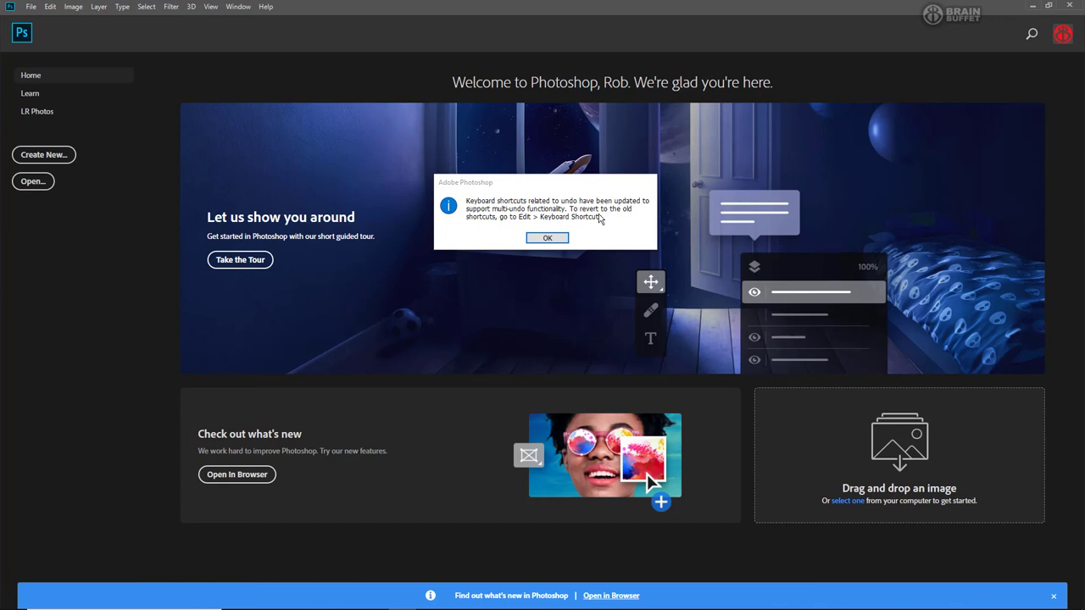
left_click(553, 239)
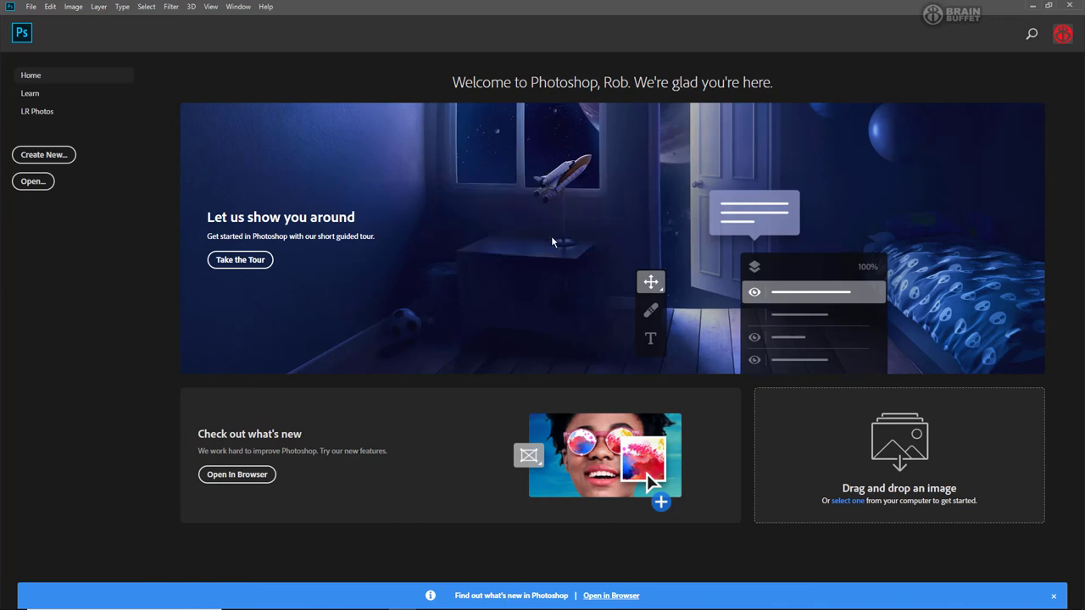